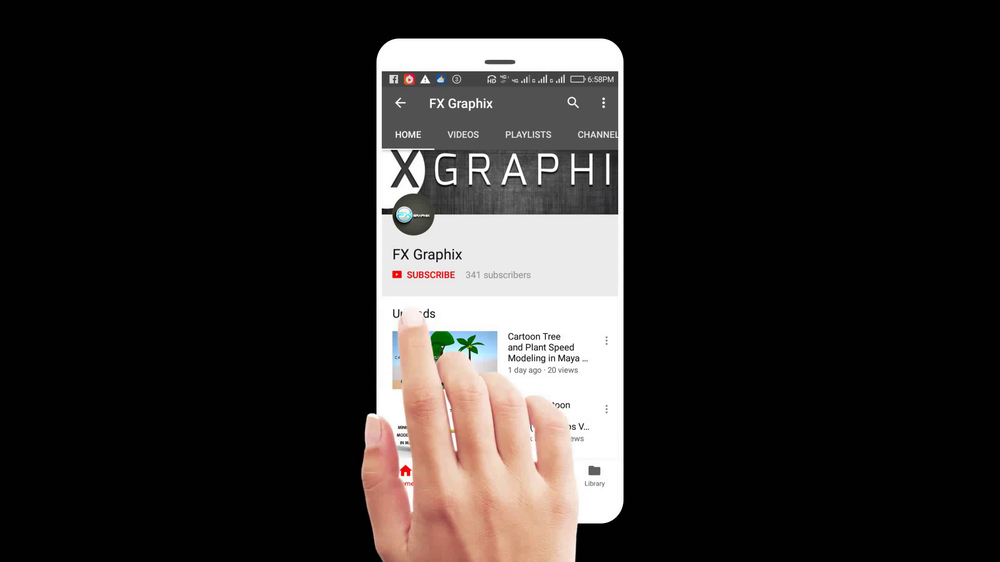
# Subscribe to the FX Graphix YouTube channel.
pyautogui.click(424, 276)
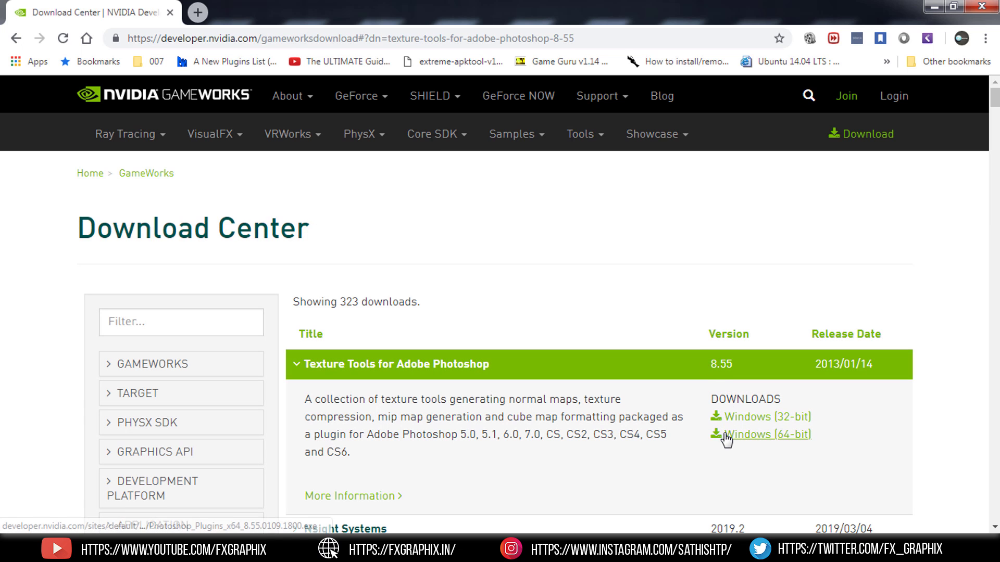
pyautogui.scroll(-2, 726, 390)
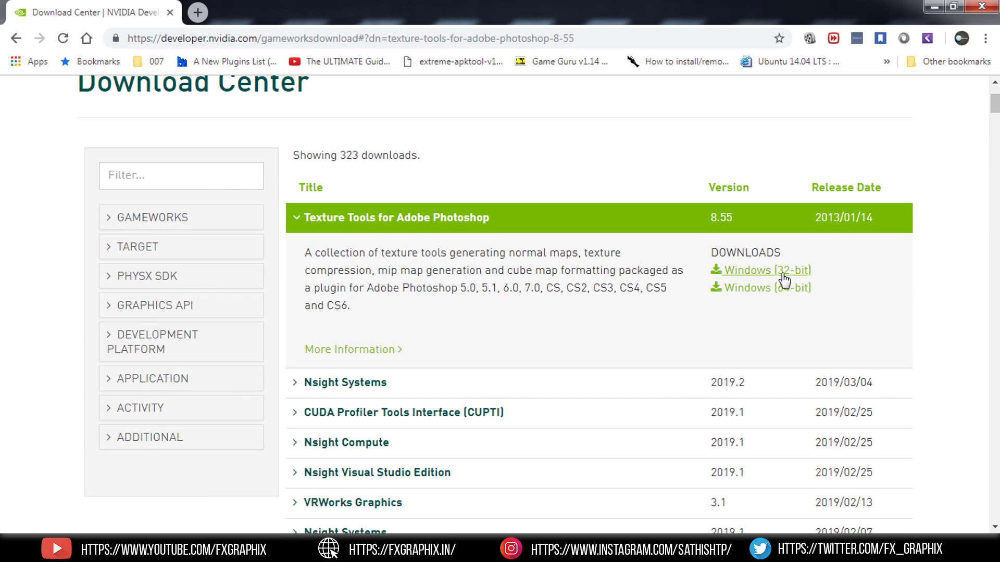
# Download the Windows 64-bit installer of Texture Tools for Adobe Photoshop.
pyautogui.click(757, 294)
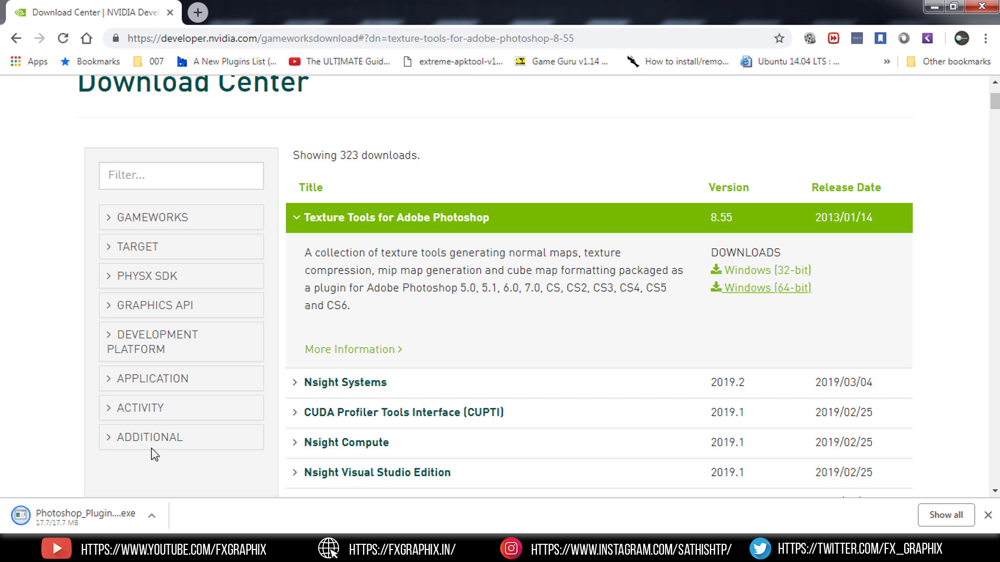
# Launch the downloaded NVIDIA plug-in installer and accept the license agreement.
pyautogui.click(81, 509)
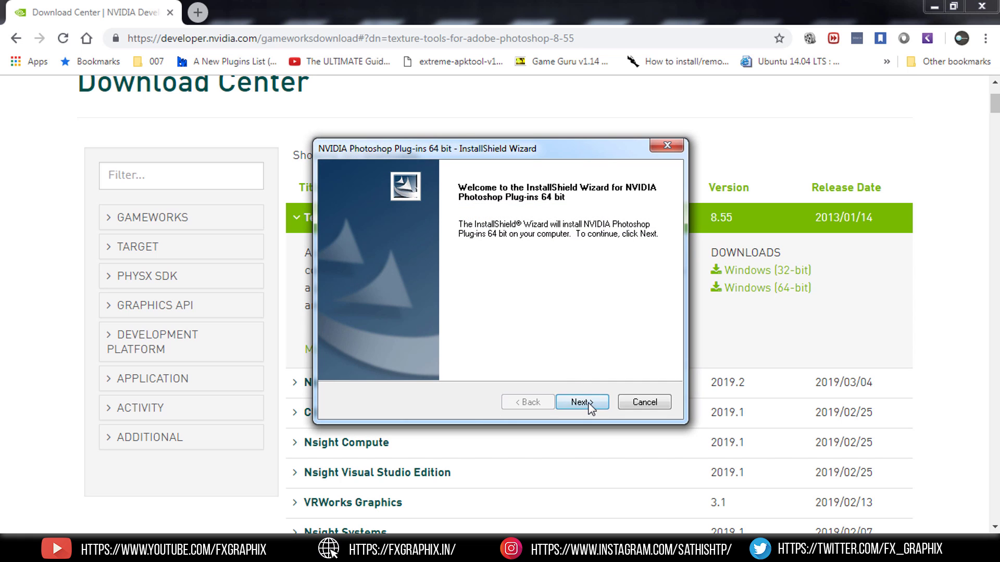
pyautogui.click(584, 403)
pyautogui.click(389, 349)
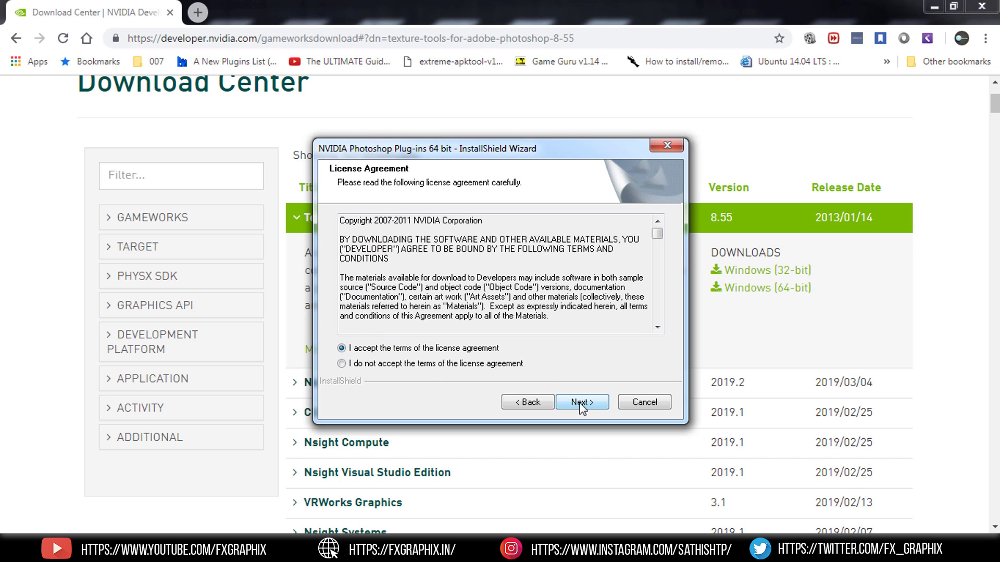
pyautogui.click(582, 404)
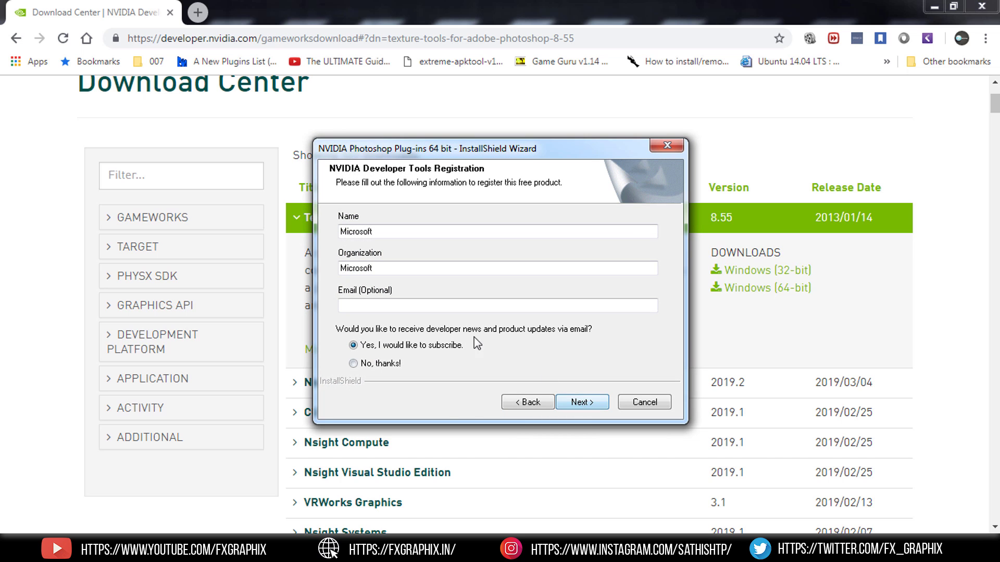
# Leave the email blank, decline developer news emails, and submit the registration.
pyautogui.click(432, 309)
pyautogui.click(365, 366)
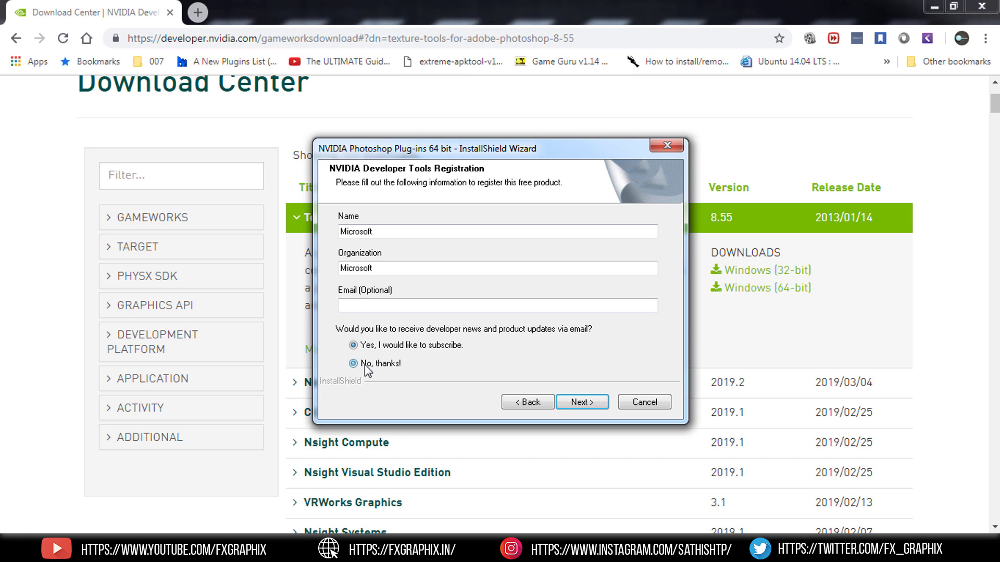
pyautogui.click(593, 404)
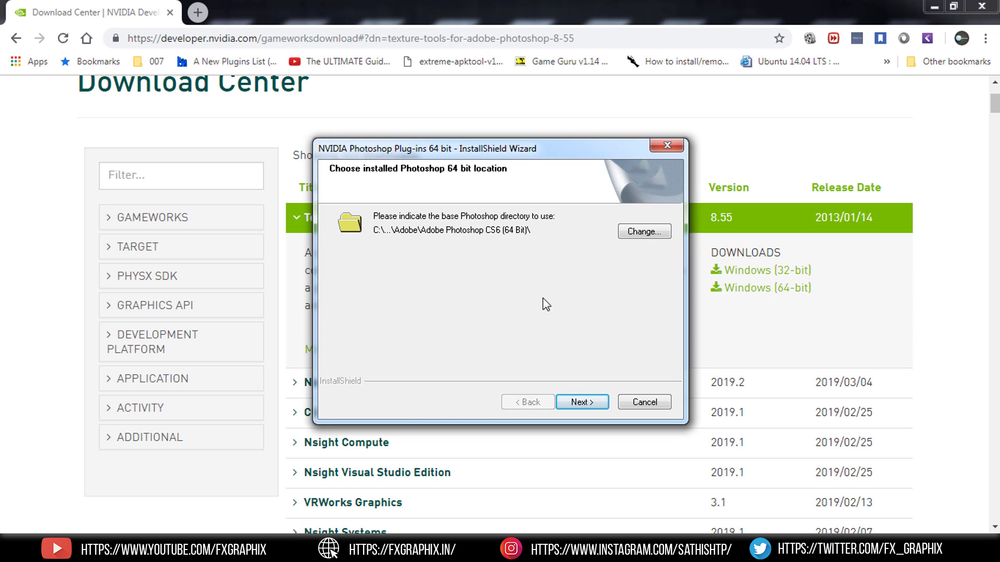
# Install the plug-ins into the Photoshop CS6 folder and finish without opening the PDF files.
pyautogui.click(582, 402)
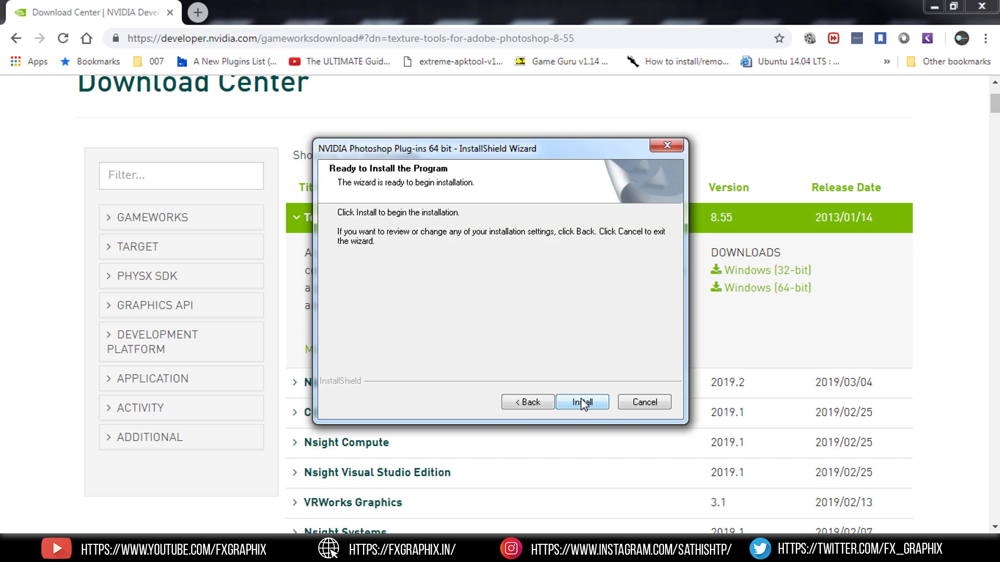
pyautogui.click(582, 402)
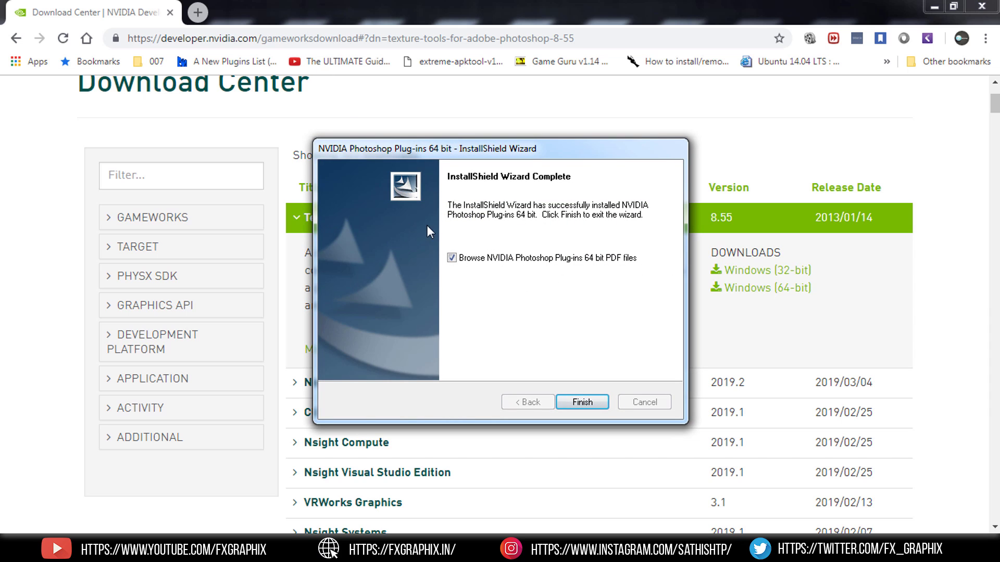
pyautogui.click(453, 258)
pyautogui.click(596, 402)
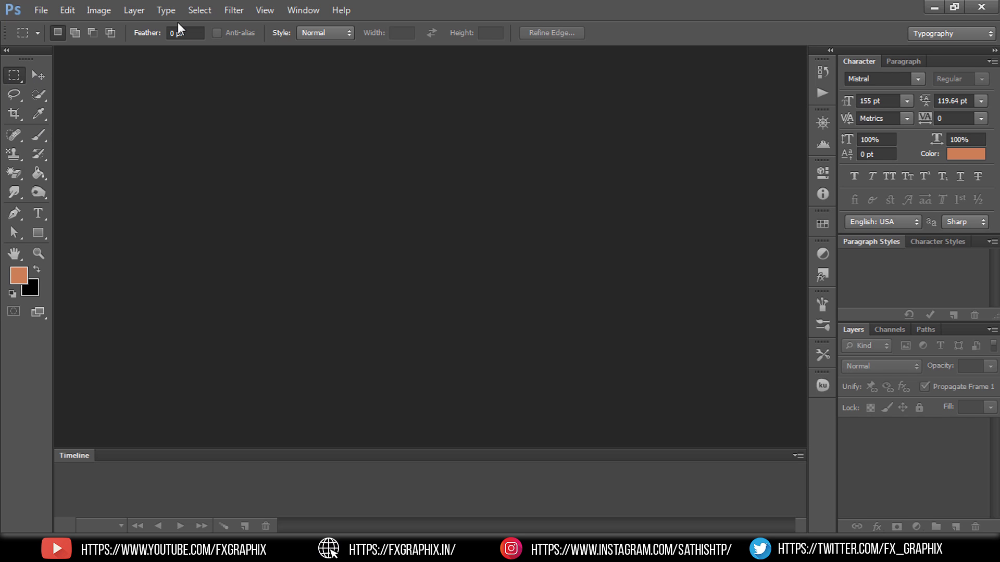
# Confirm NVIDIA Tools appears in Photoshop's Filter menu, then close the menu.
pyautogui.click(236, 13)
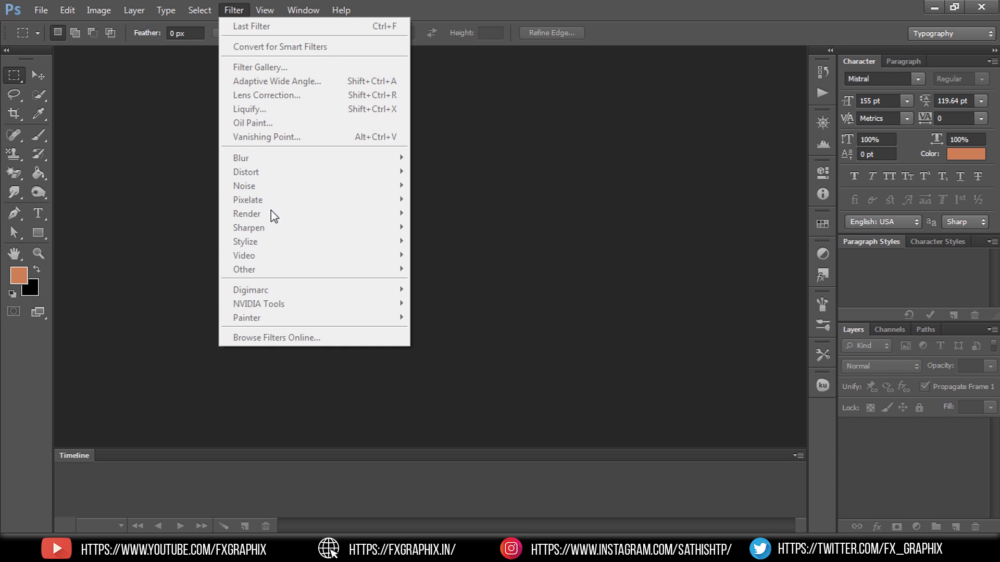
pyautogui.click(479, 258)
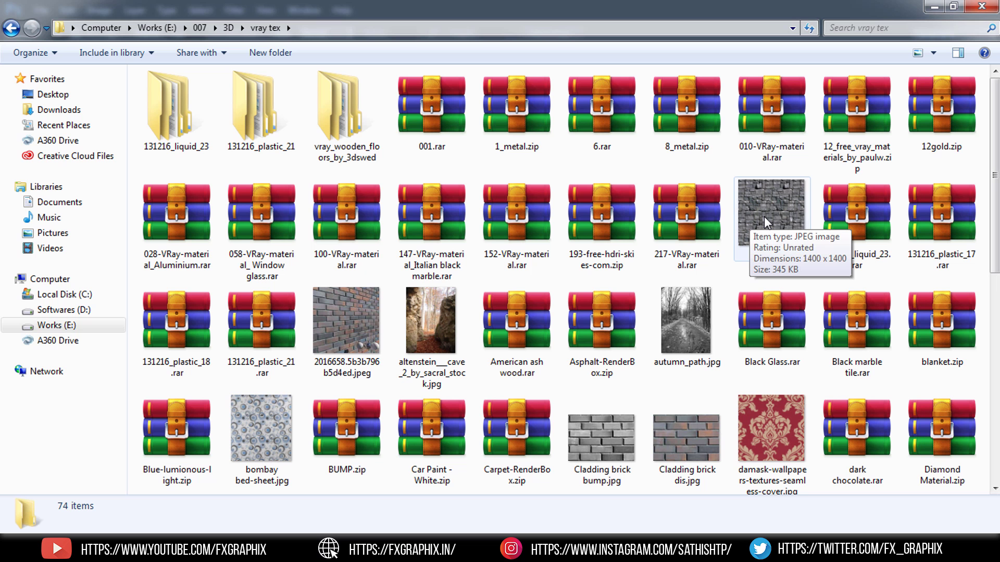
pyautogui.click(764, 217)
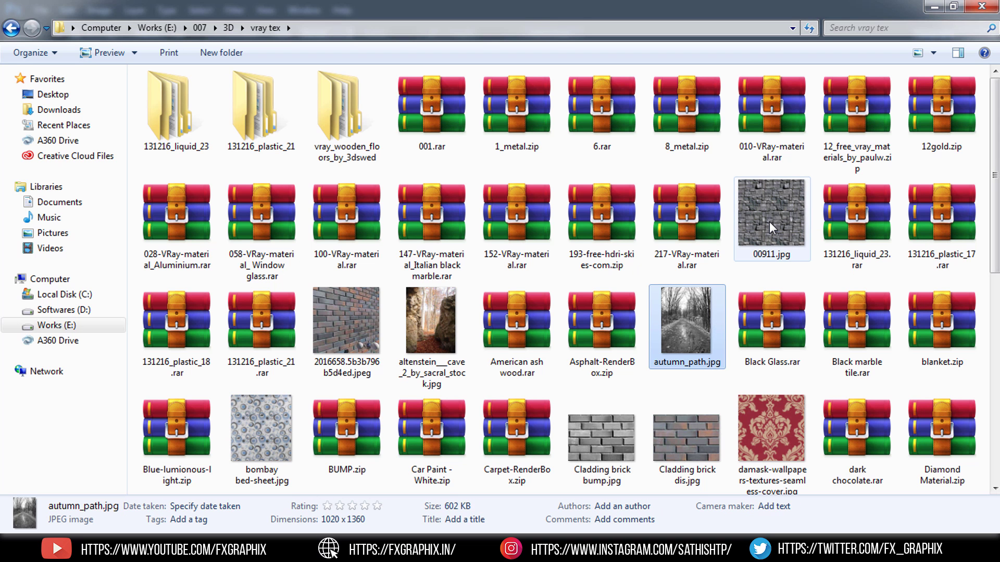
# Drag the stone wall image 00911.jpg from the vray tex folder into Photoshop.
pyautogui.click(769, 221)
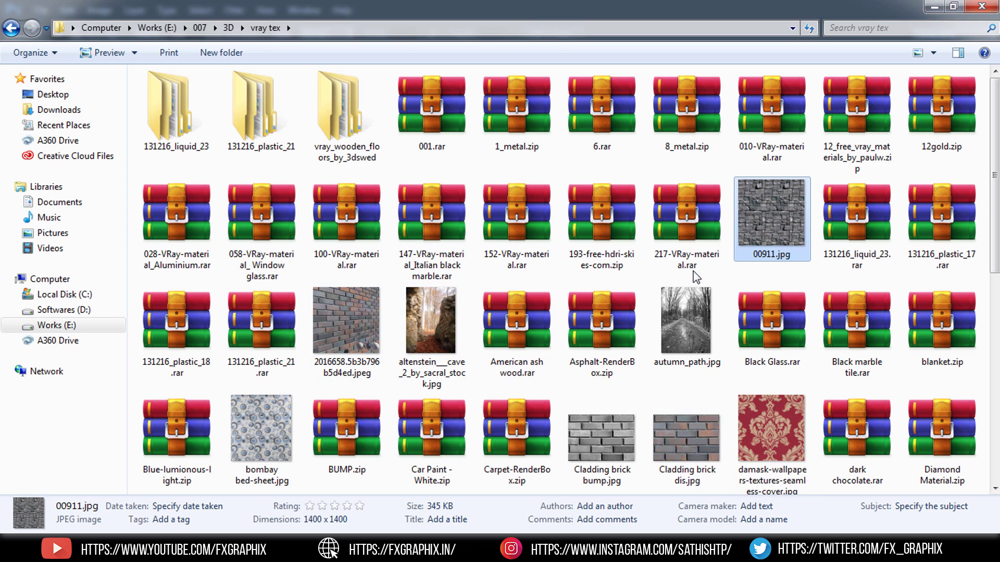
pyautogui.moveTo(770, 222)
pyautogui.mouseDown()
pyautogui.moveTo(673, 341)
pyautogui.moveTo(422, 500)
pyautogui.moveTo(467, 266)
pyautogui.mouseUp()
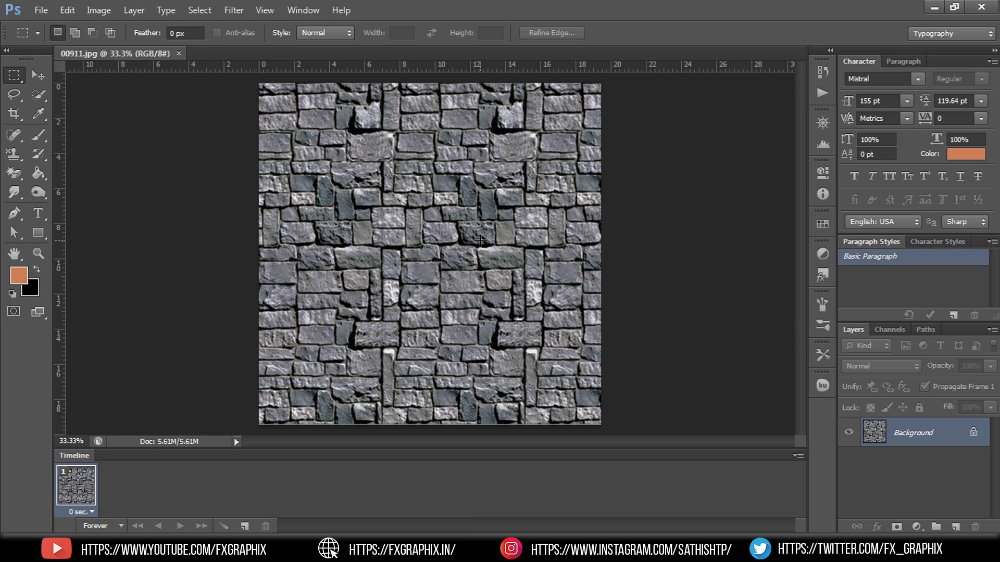
# Open the NVIDIA NormalMapFilter, move its dialog aside, invert Z, and edit the scale.
pyautogui.click(234, 9)
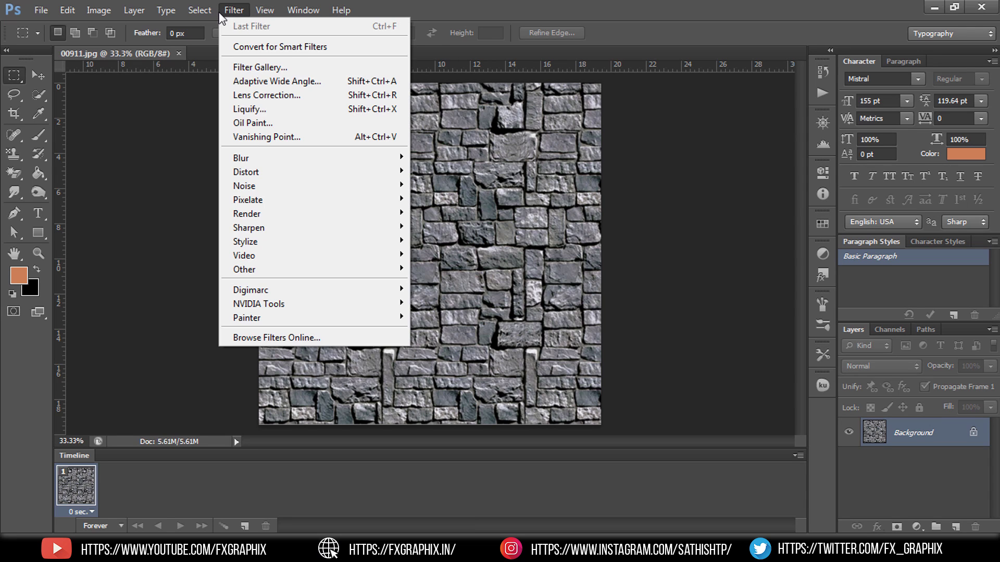
pyautogui.moveTo(258, 303)
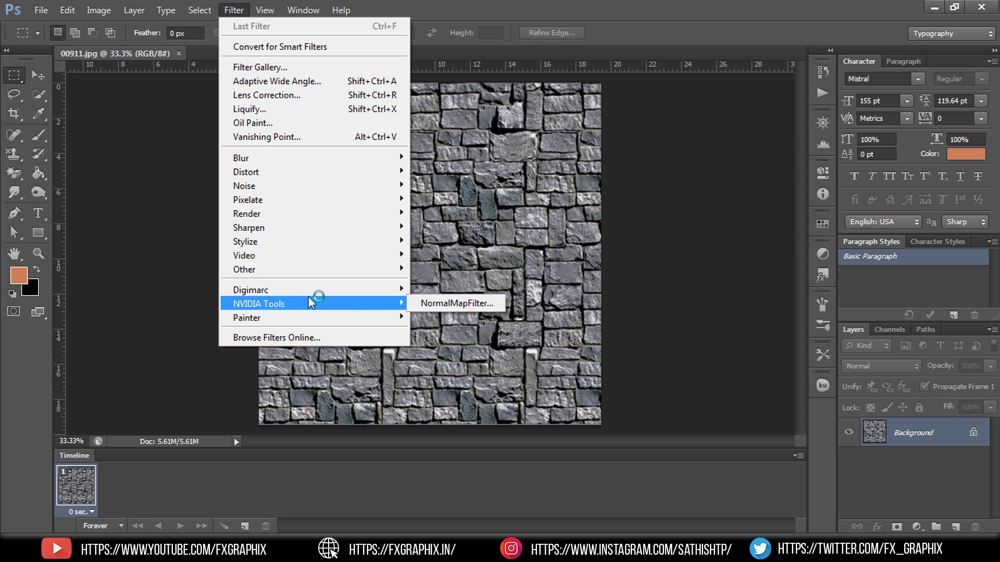
pyautogui.click(458, 308)
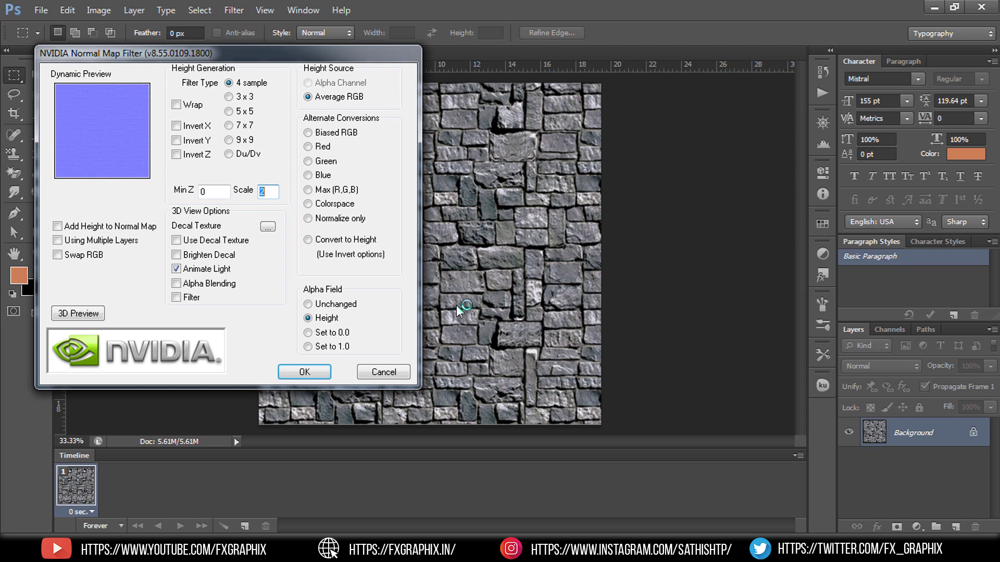
pyautogui.moveTo(230, 59); pyautogui.dragTo(739, 63)
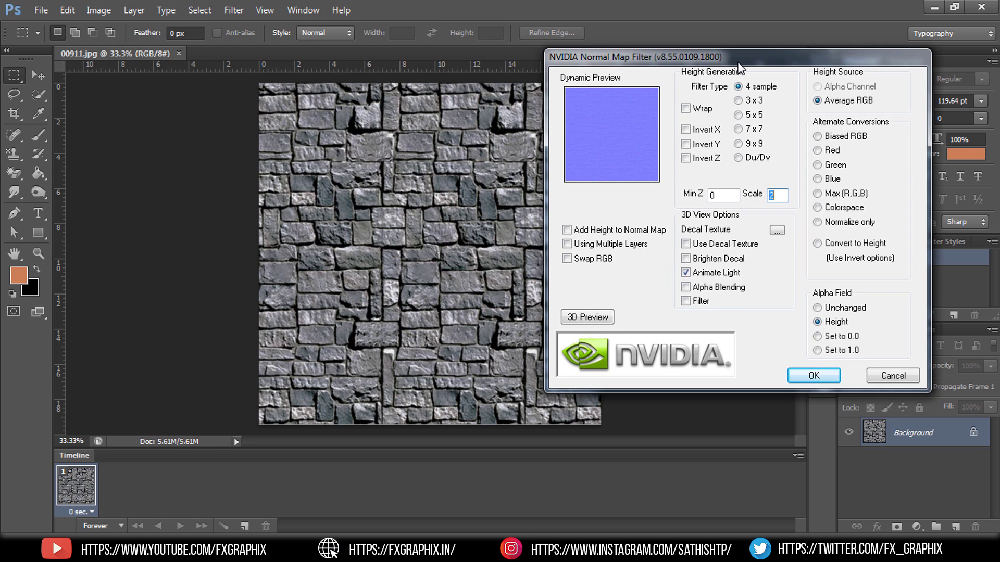
pyautogui.click(699, 166)
pyautogui.click(771, 194)
# Try the height conversion options, settle on Colorspace, and apply the normal map filter.
pyautogui.click(818, 151)
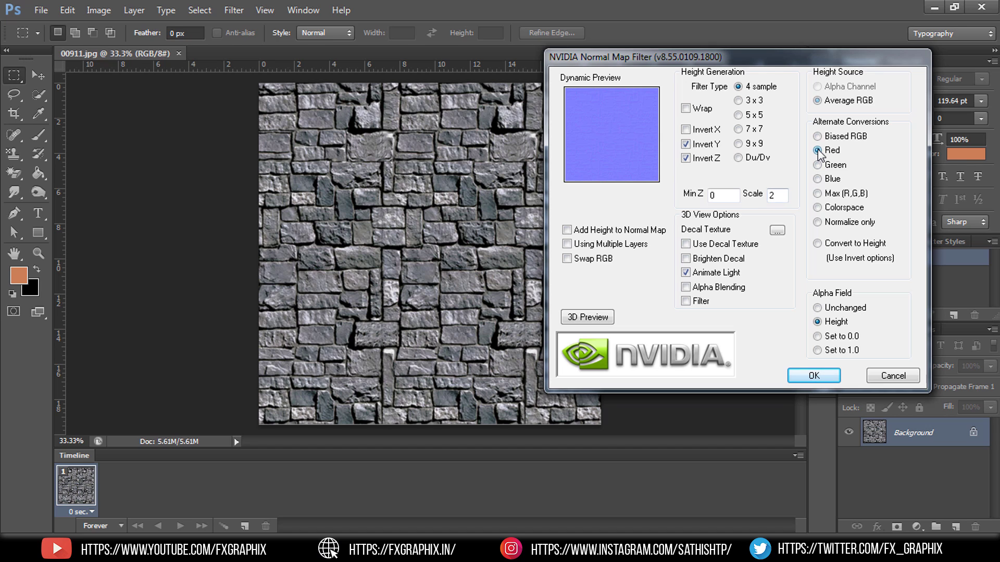
pyautogui.click(816, 101)
pyautogui.click(817, 222)
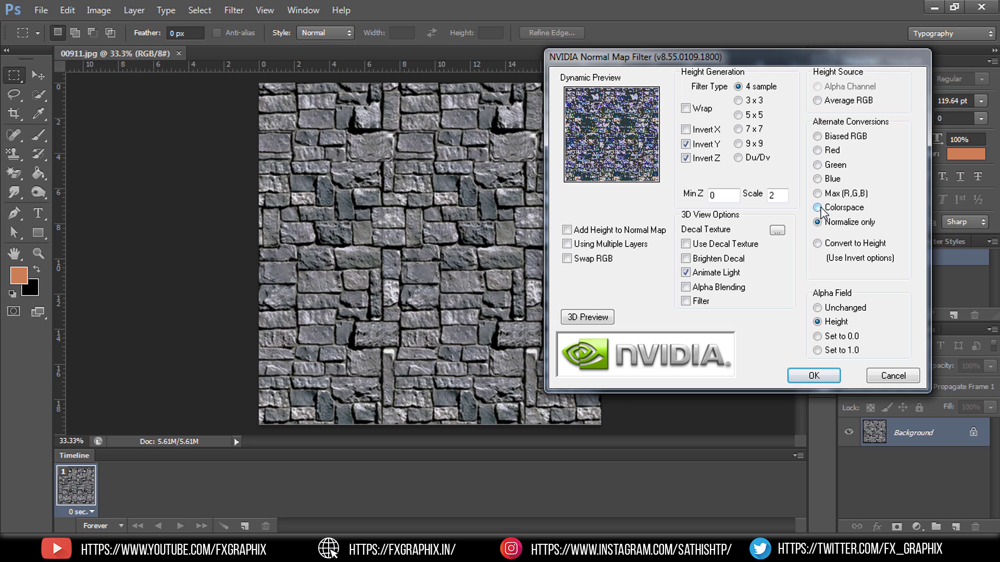
pyautogui.click(817, 208)
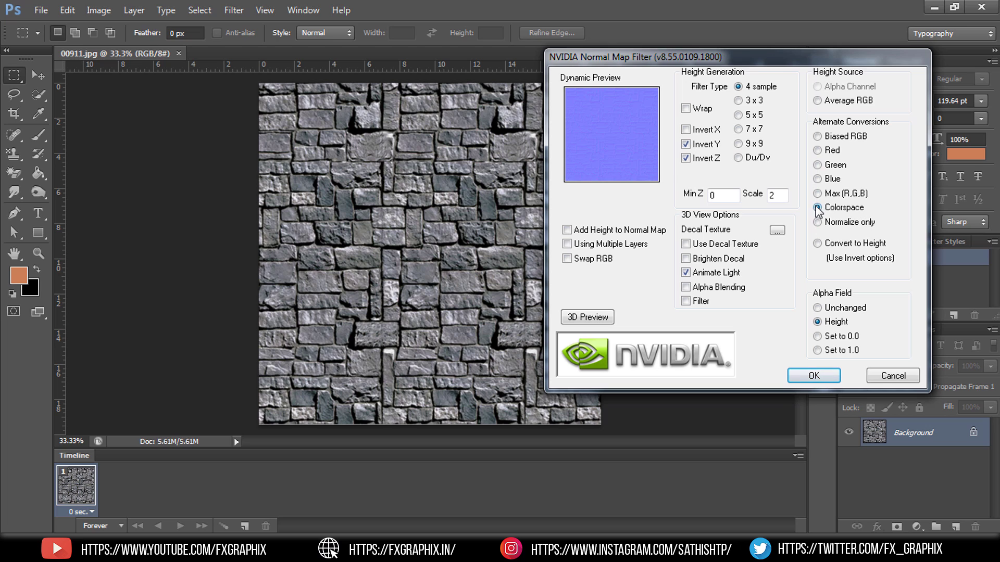
pyautogui.click(818, 179)
pyautogui.click(567, 259)
pyautogui.click(814, 376)
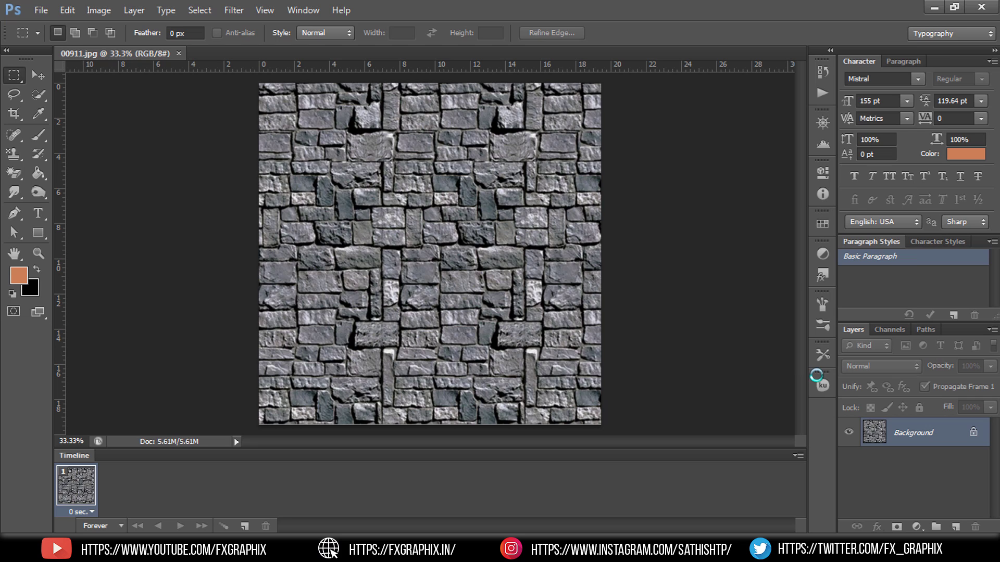